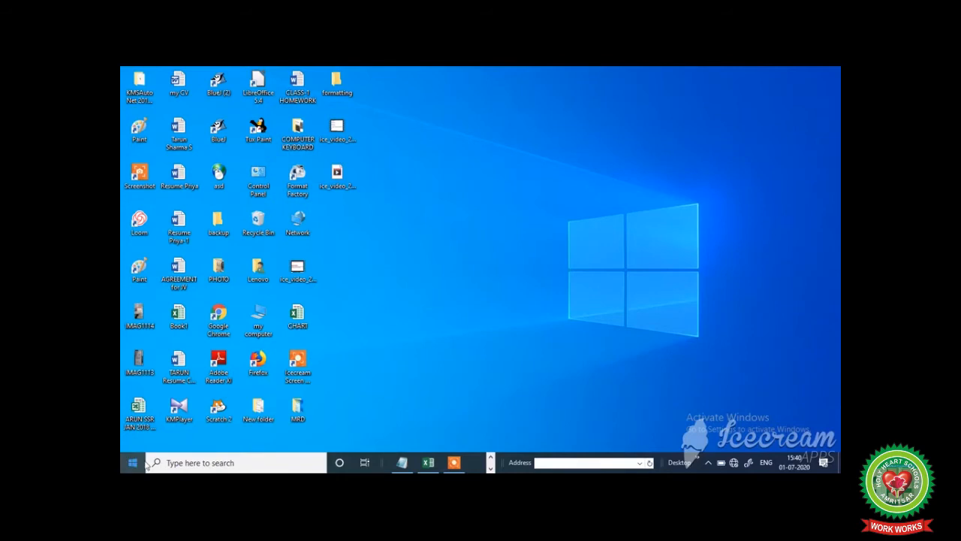
Launch Excel and bring up the CHART workbook with the student's report
{"action": "left_click", "coordinate": [135, 464]}
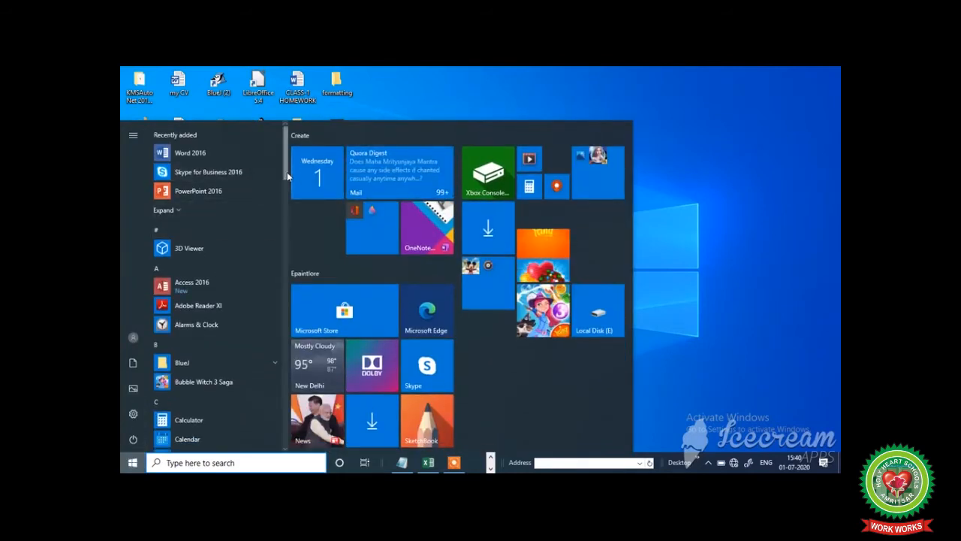
{"action": "left_click_drag", "start_coordinate": [287, 172], "coordinate": [291, 226]}
{"action": "left_click", "coordinate": [227, 253]}
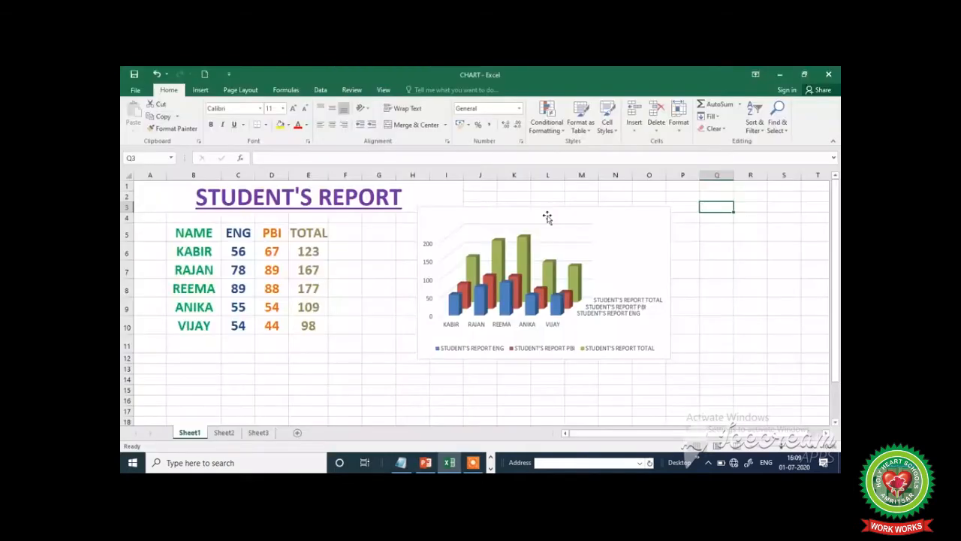
Apply a solid fill to the plot area of the student's report chart
{"action": "right_click", "coordinate": [601, 286]}
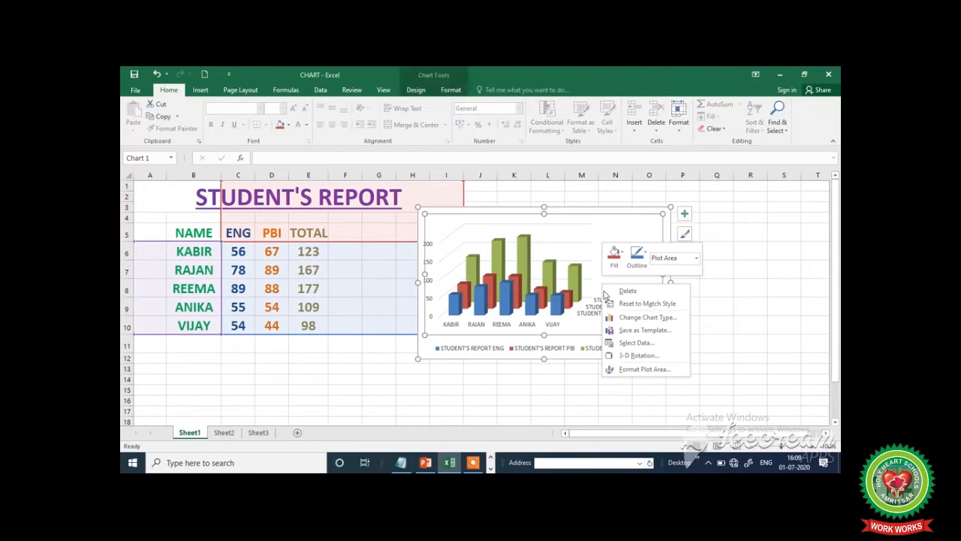
{"action": "left_click", "coordinate": [628, 370]}
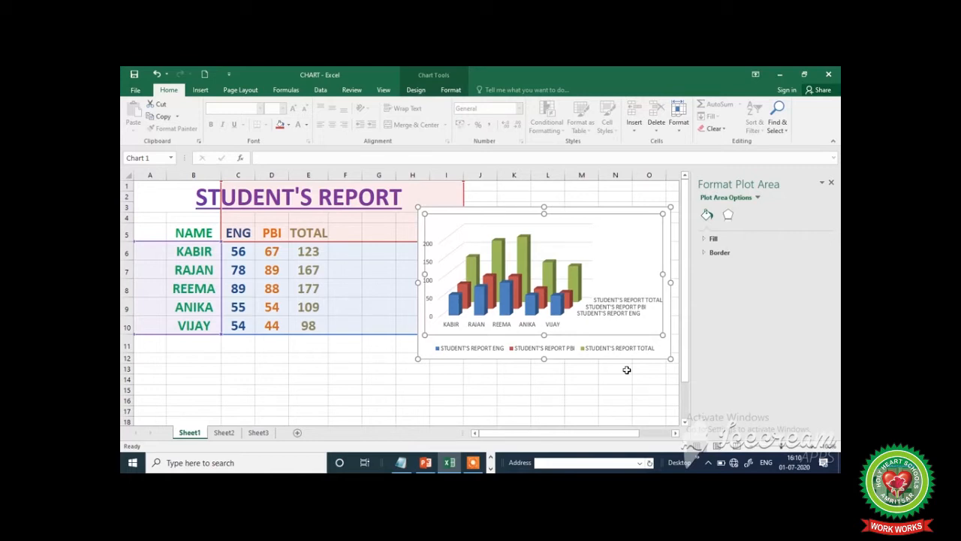
{"action": "left_click", "coordinate": [713, 239]}
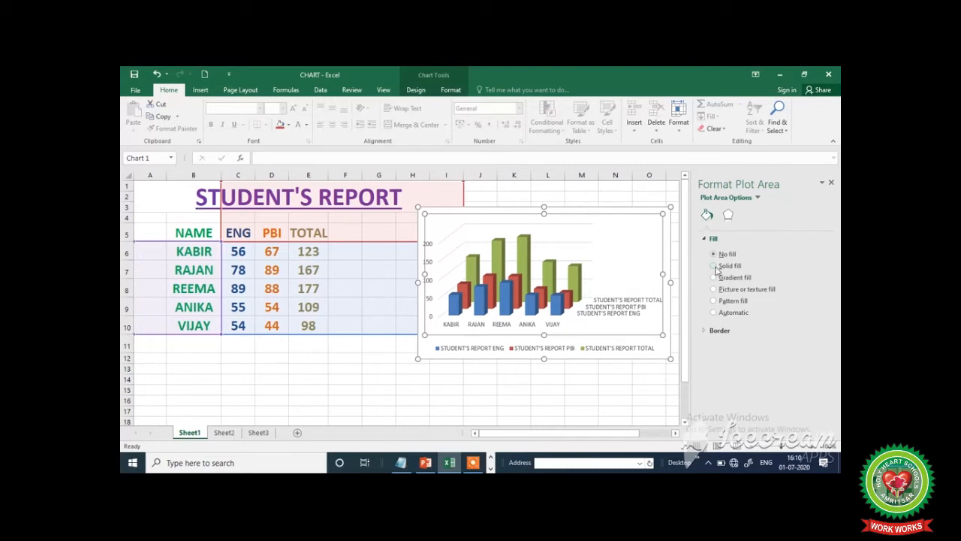
{"action": "left_click", "coordinate": [715, 267]}
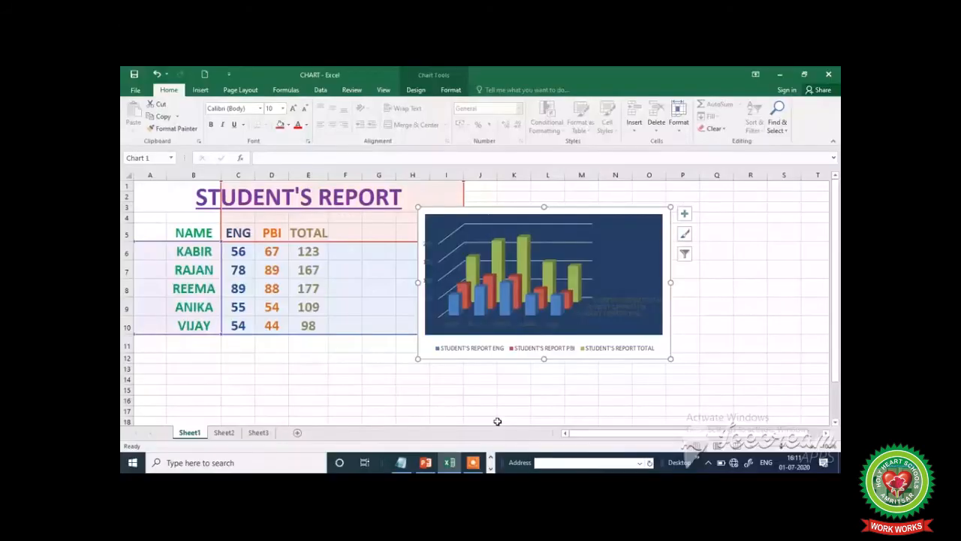
Add a chart title placed above the chart
{"action": "left_click", "coordinate": [417, 90]}
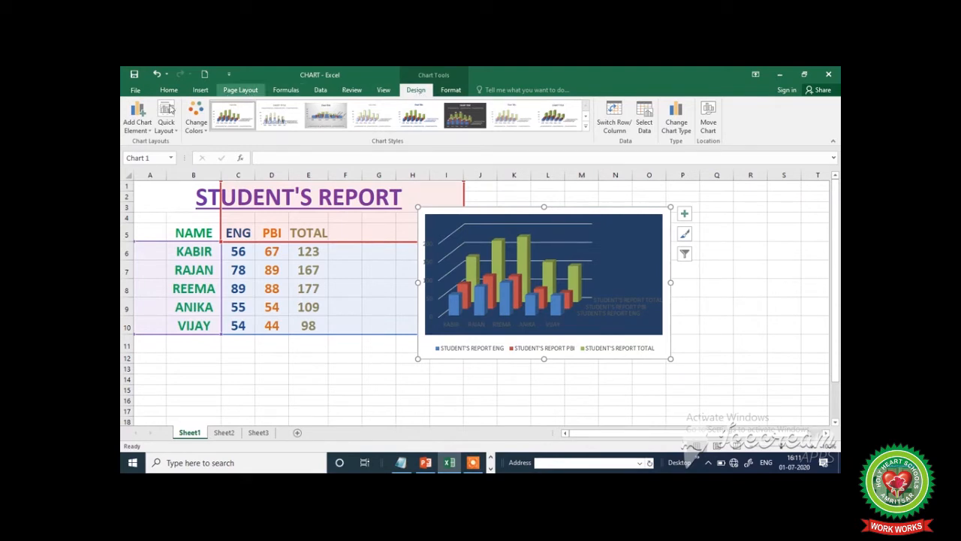
{"action": "left_click", "coordinate": [147, 130]}
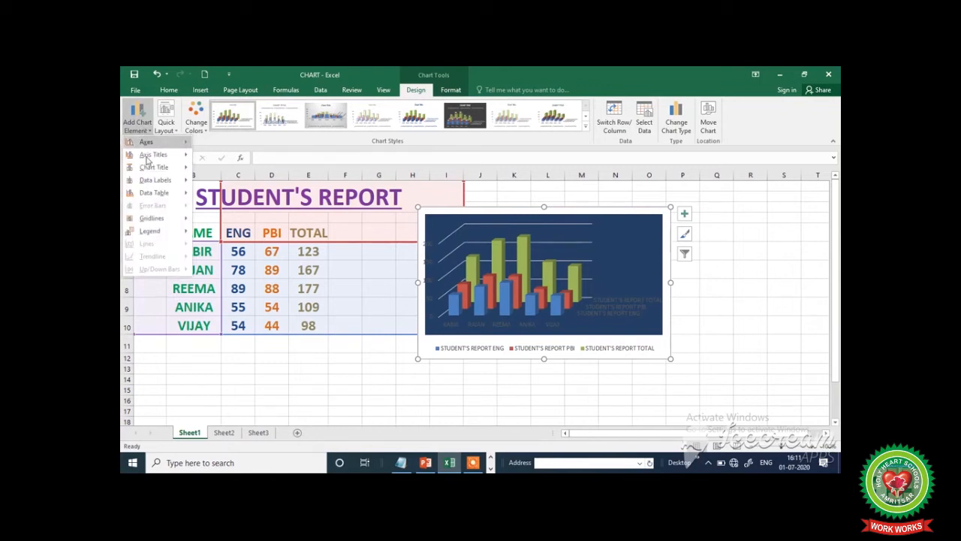
{"action": "mouse_move", "coordinate": [147, 170]}
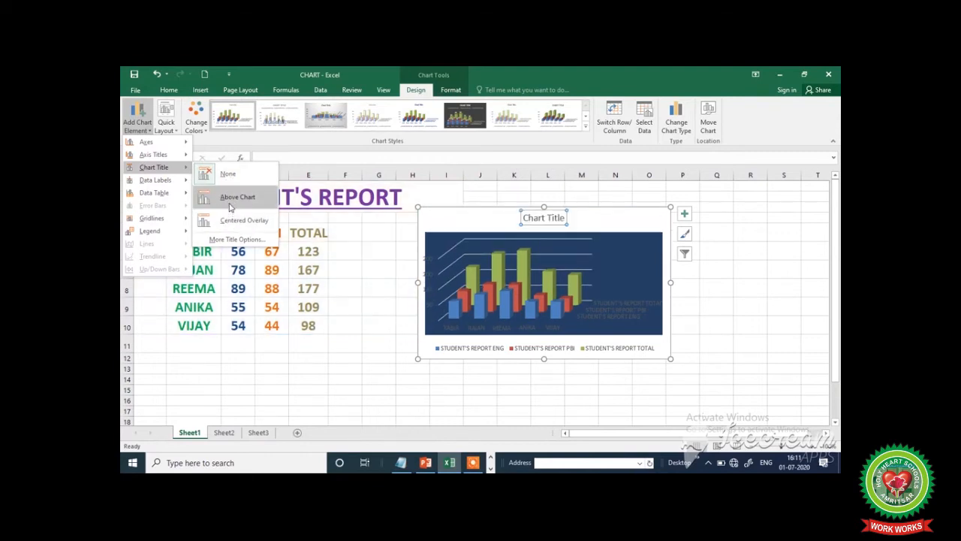
{"action": "left_click", "coordinate": [230, 202]}
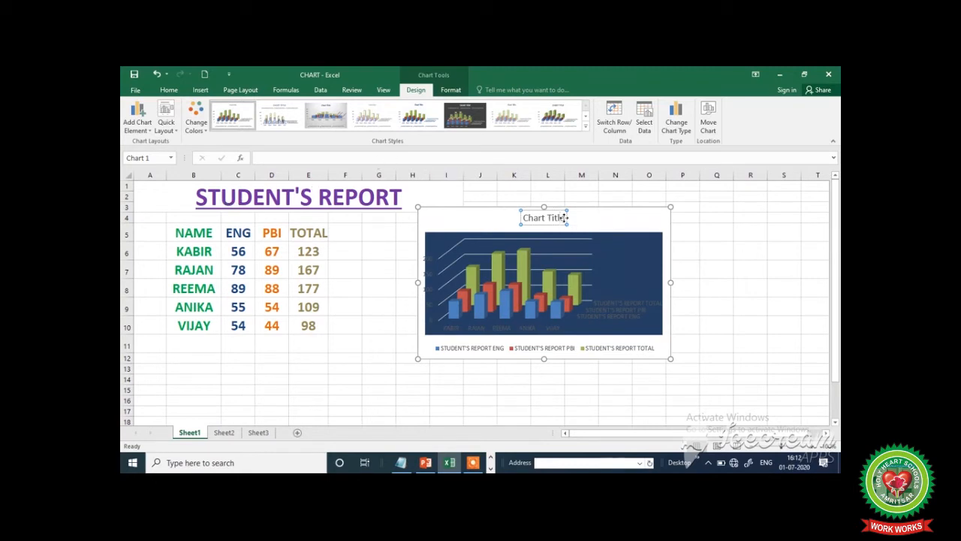
Replace the placeholder text of the chart title with "result"
{"action": "left_click", "coordinate": [565, 218]}
{"action": "key", "text": "BackSpace"}
{"action": "key", "text": "BackSpace"}
{"action": "key", "text": "BackSpace"}
{"action": "key", "text": "BackSpace"}
{"action": "key", "text": "BackSpace"}
{"action": "key", "text": "BackSpace"}
{"action": "key", "text": "BackSpace"}
{"action": "key", "text": "BackSpace"}
{"action": "key", "text": "BackSpace"}
{"action": "key", "text": "BackSpace"}
{"action": "key", "text": "BackSpace"}
{"action": "type", "text": "result"}
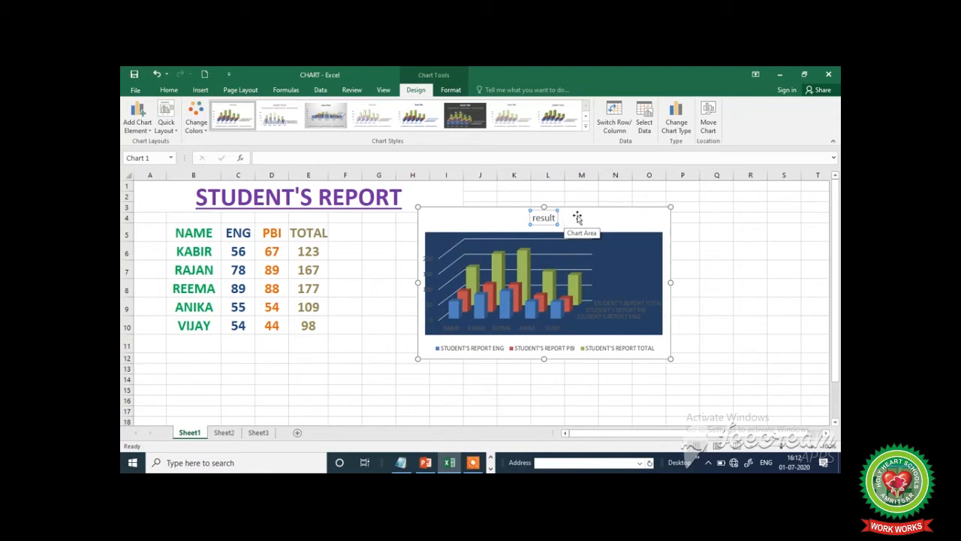
{"action": "left_click", "coordinate": [699, 232]}
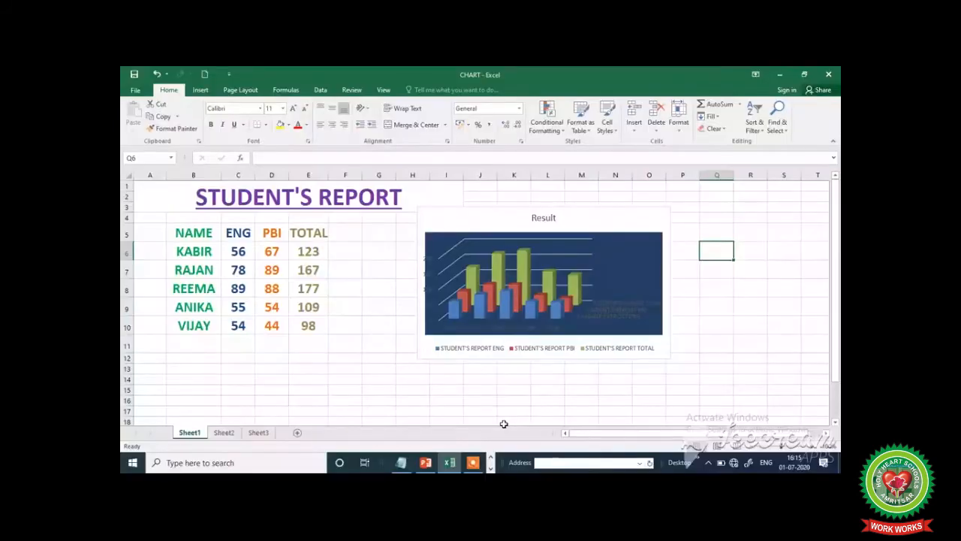
{"action": "left_click", "coordinate": [544, 218]}
{"action": "double_click", "coordinate": [544, 218]}
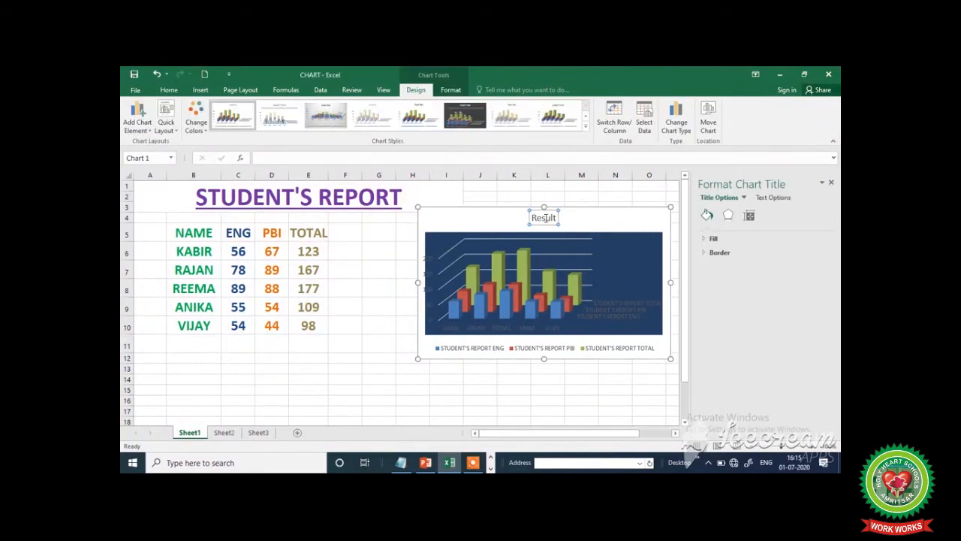
{"action": "left_click", "coordinate": [831, 182]}
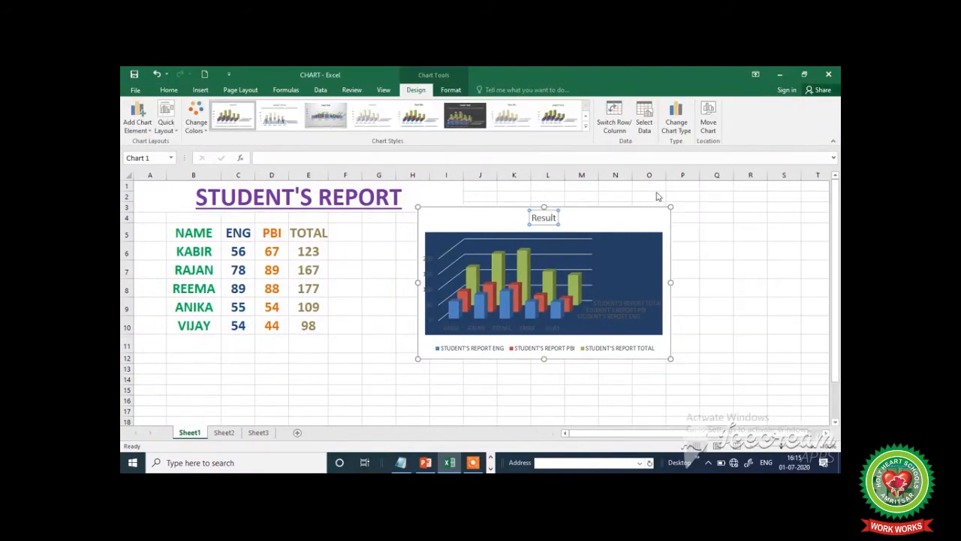
Format the chart title's background, trying a solid fill and settling on a gradient fill
{"action": "right_click", "coordinate": [559, 220]}
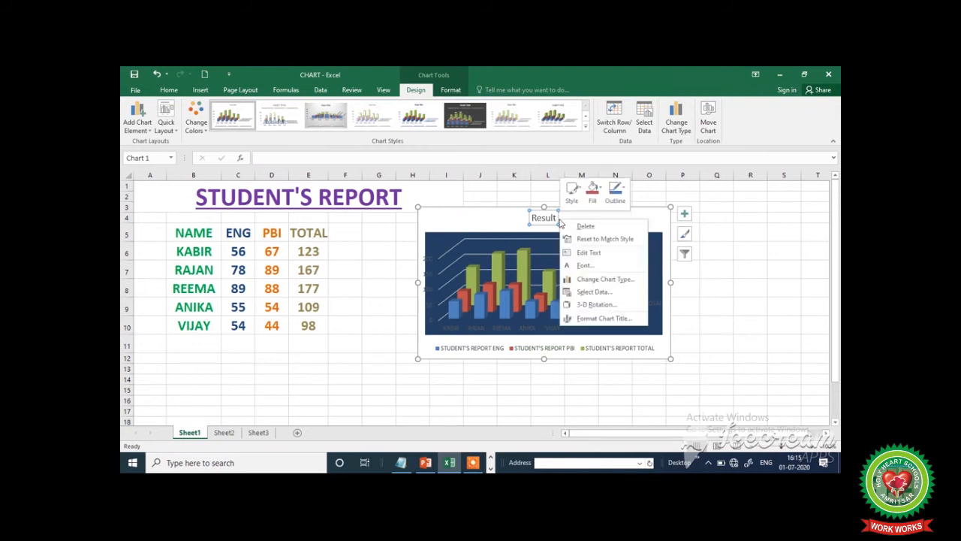
{"action": "left_click", "coordinate": [582, 318]}
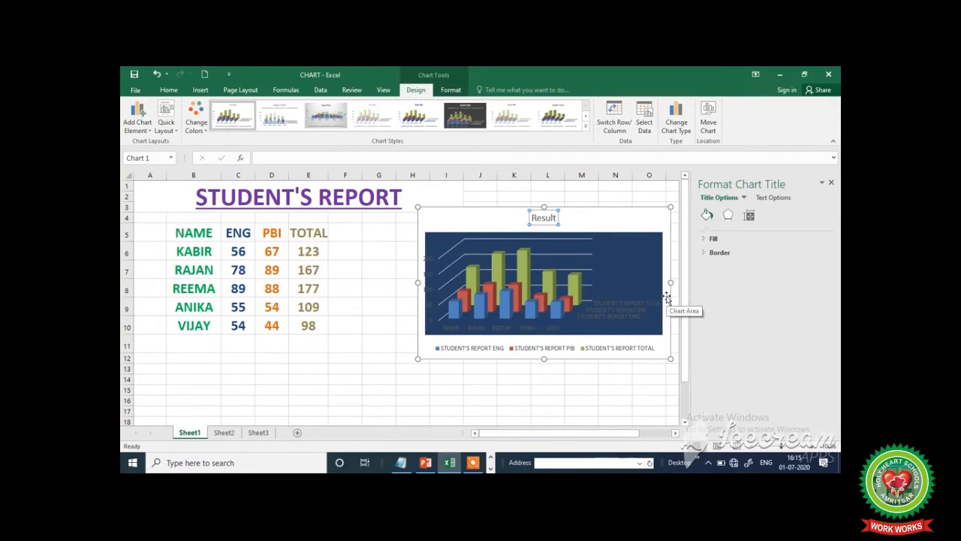
{"action": "left_click", "coordinate": [712, 240]}
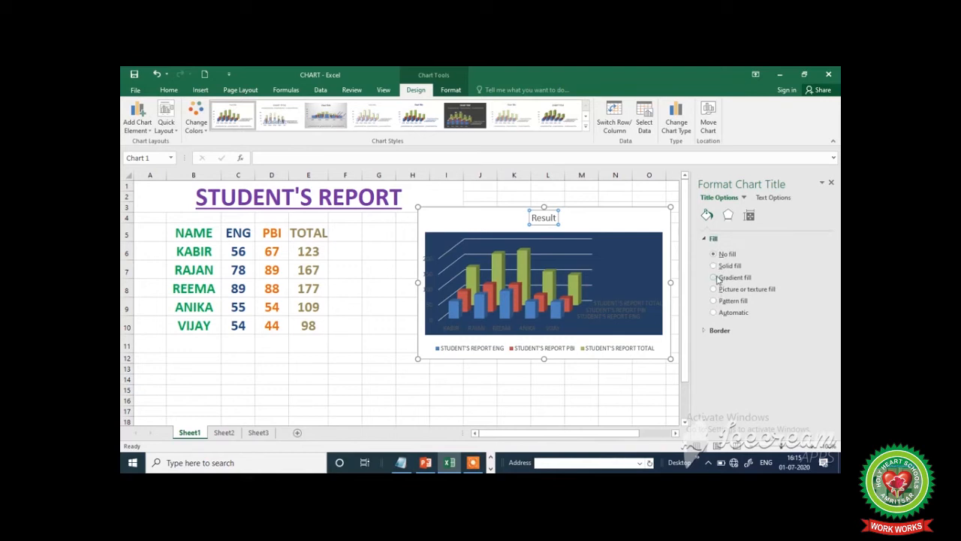
{"action": "left_click", "coordinate": [715, 266]}
{"action": "left_click", "coordinate": [716, 278]}
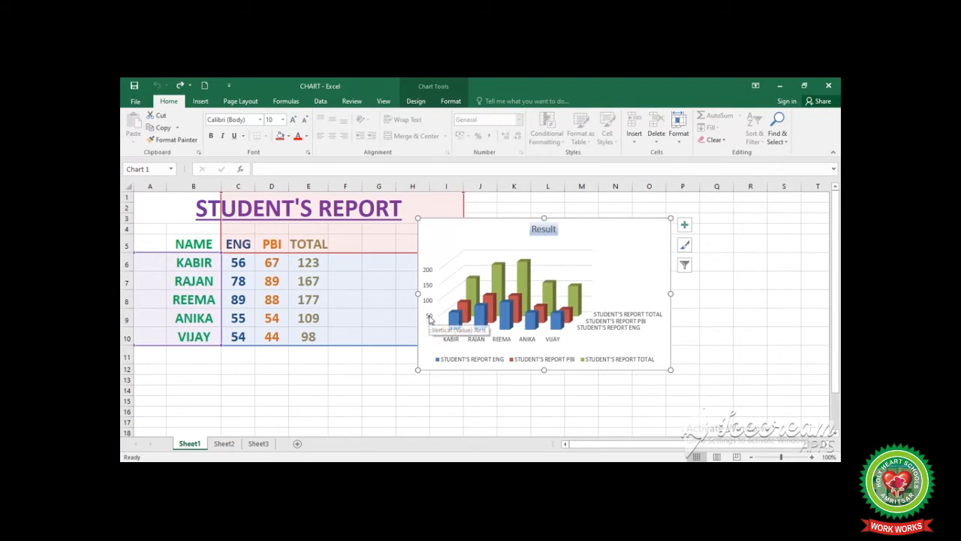
Format the chart's vertical value axis and set its minimum bound to 20
{"action": "right_click", "coordinate": [430, 320]}
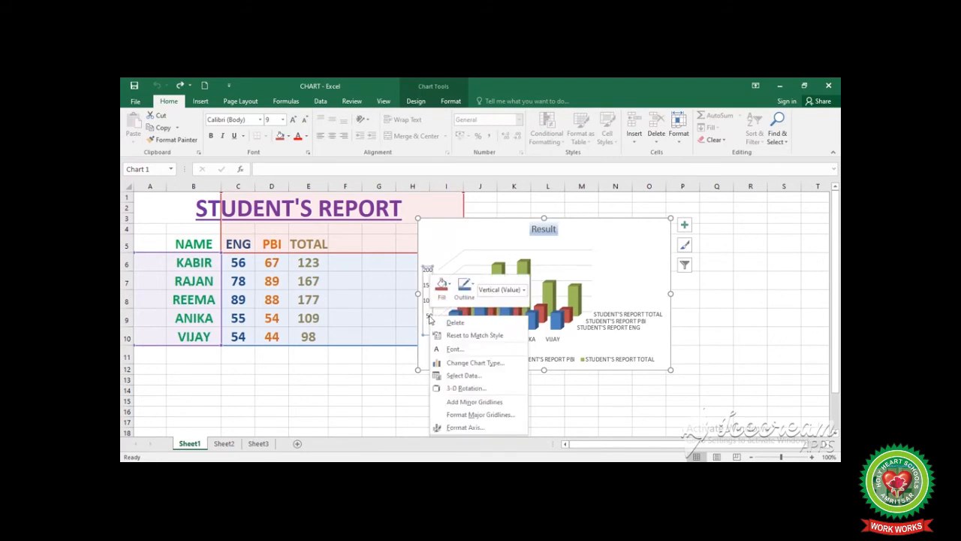
{"action": "left_click", "coordinate": [460, 428]}
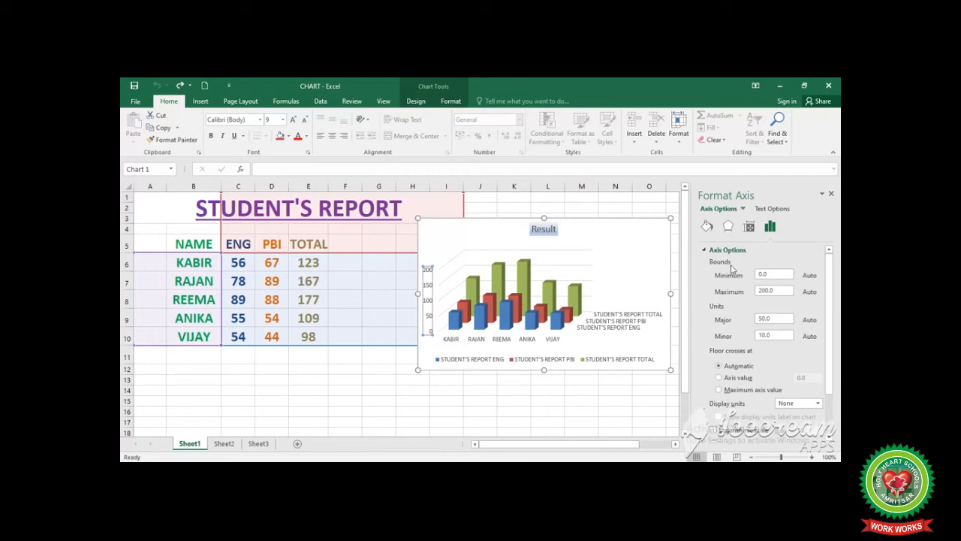
{"action": "left_click", "coordinate": [771, 274]}
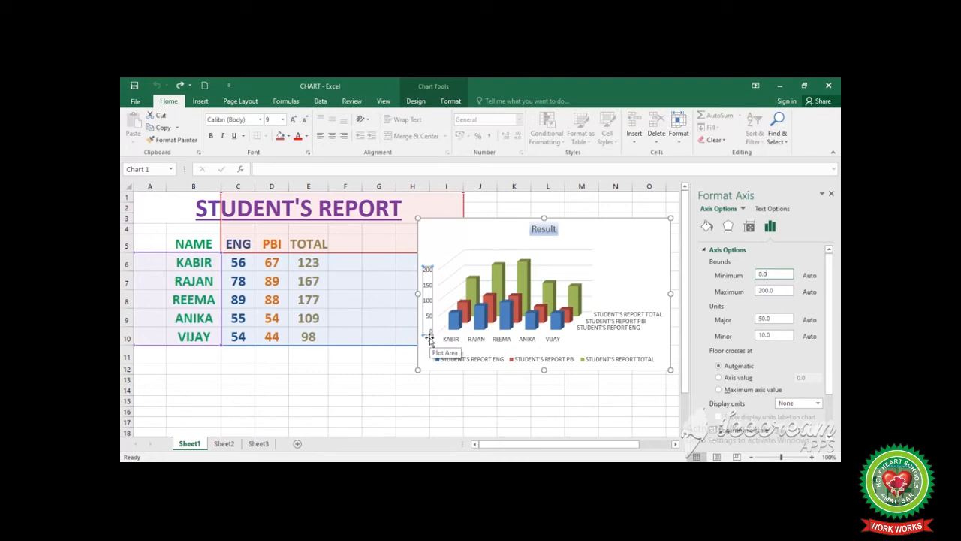
{"action": "key", "text": "BackSpace"}
{"action": "key", "text": "BackSpace"}
{"action": "key", "text": "BackSpace"}
{"action": "type", "text": "20"}
{"action": "key", "text": "Return"}
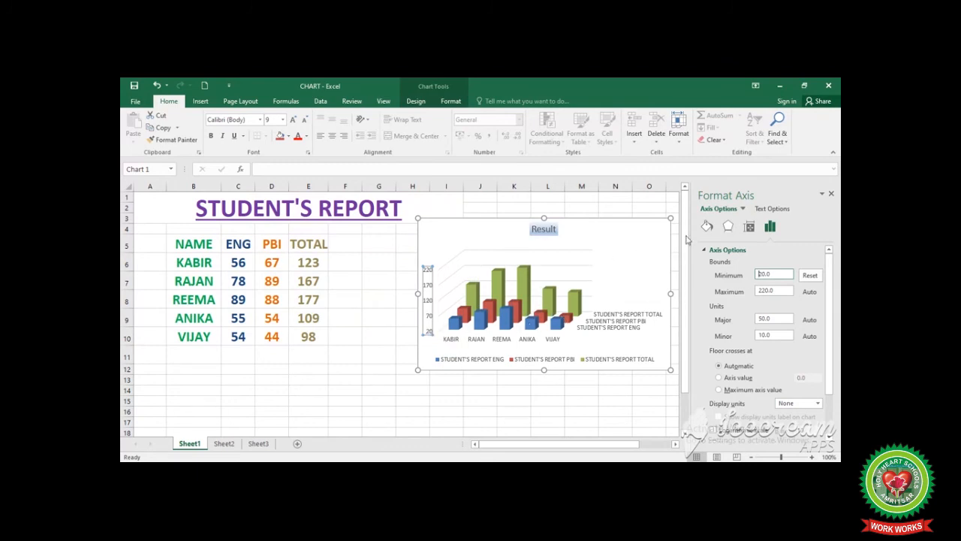
Try solid, gradient, pattern and automatic fills on the vertical axis, and finish with a solid fill
{"action": "left_click", "coordinate": [707, 227]}
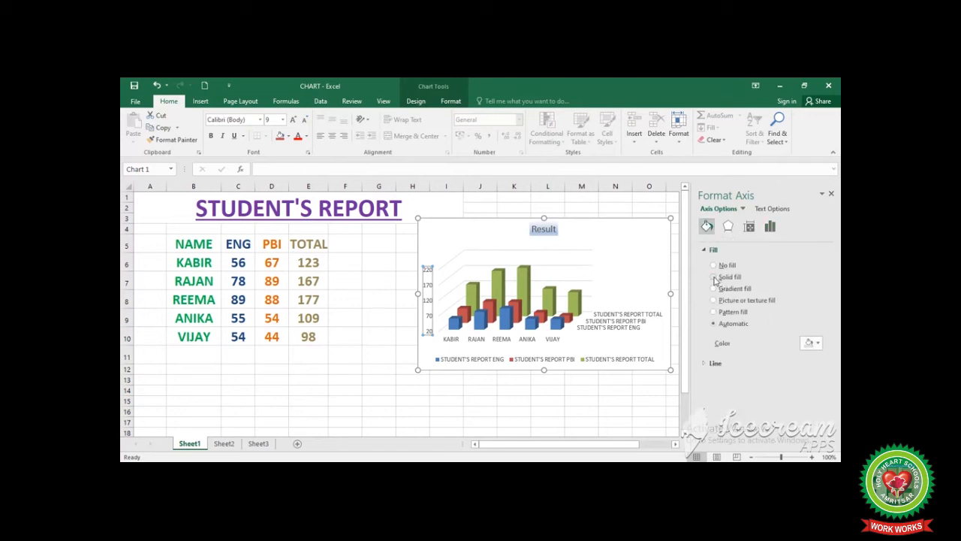
{"action": "left_click", "coordinate": [713, 277]}
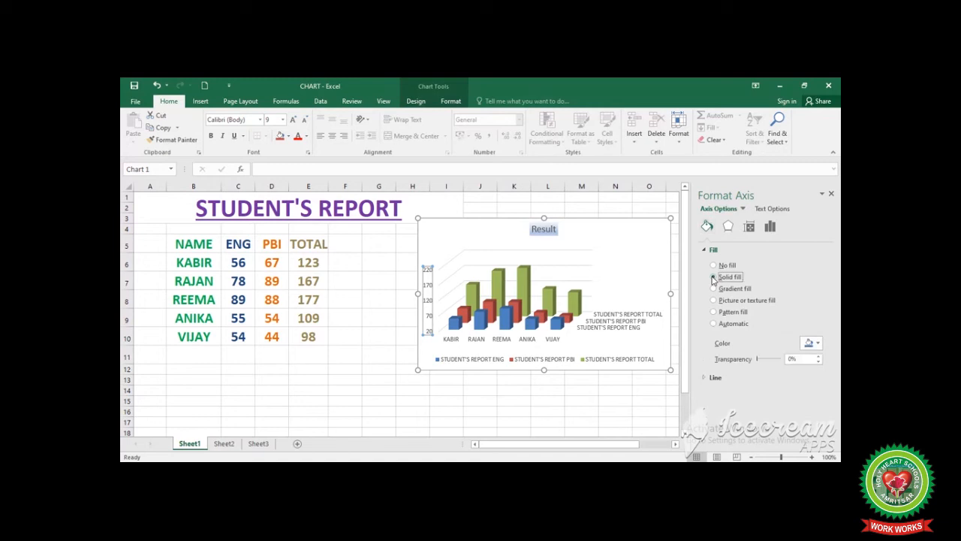
{"action": "left_click", "coordinate": [716, 293]}
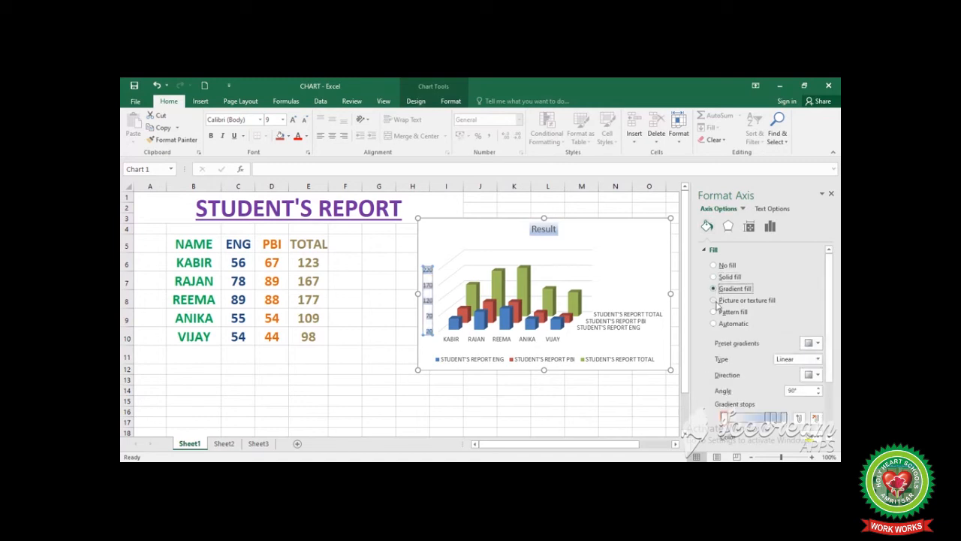
{"action": "left_click", "coordinate": [715, 312]}
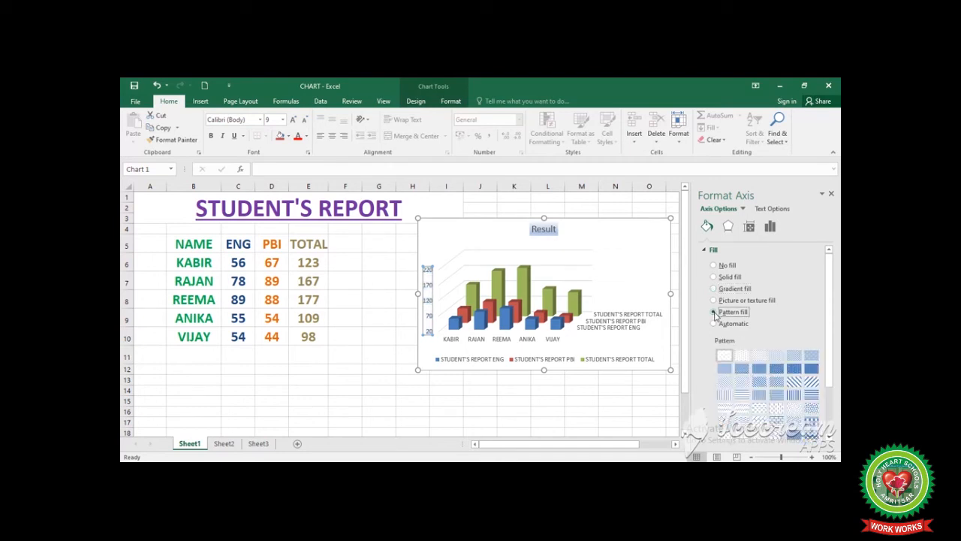
{"action": "left_click", "coordinate": [715, 325]}
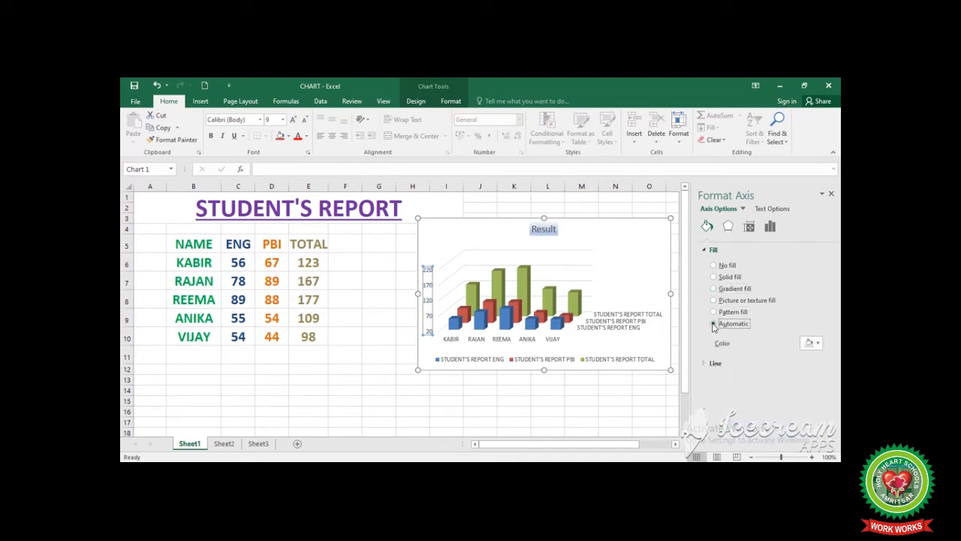
{"action": "left_click", "coordinate": [714, 278]}
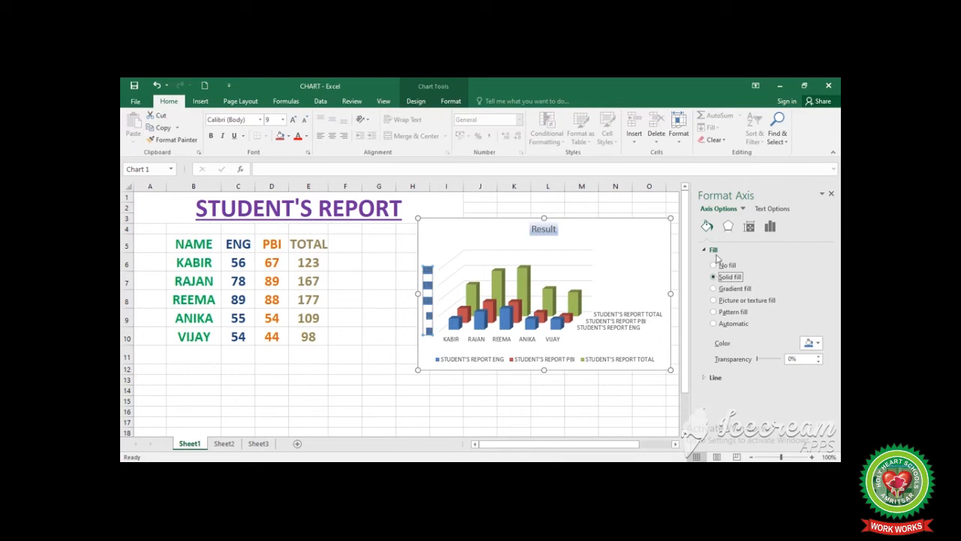
{"action": "left_click", "coordinate": [827, 88]}
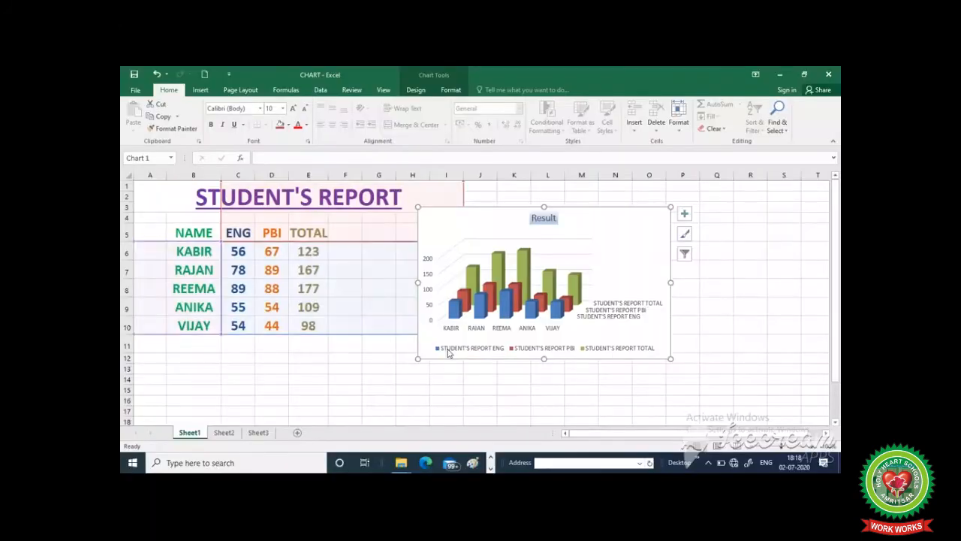
Format the chart legend, trying the Right and Top positions and finishing with Bottom
{"action": "right_click", "coordinate": [449, 351]}
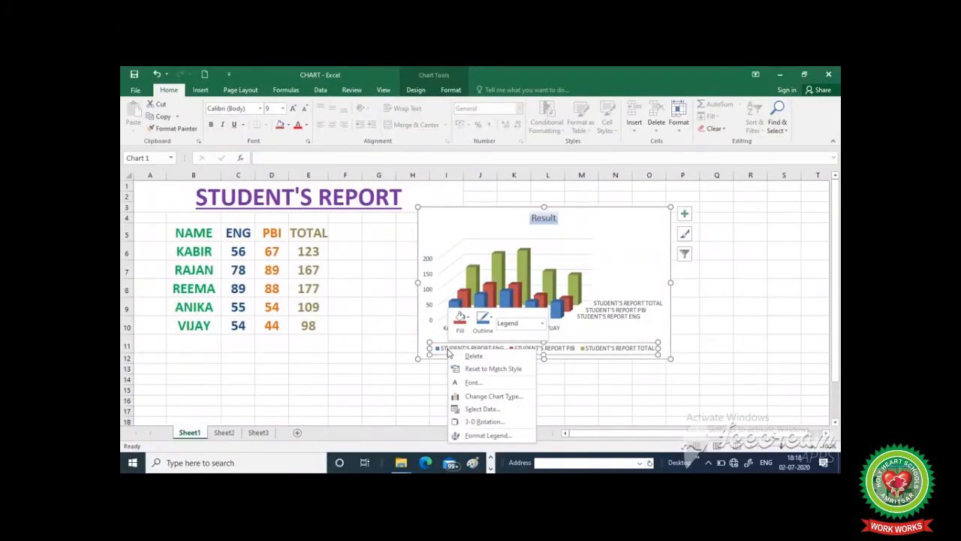
{"action": "left_click", "coordinate": [488, 436]}
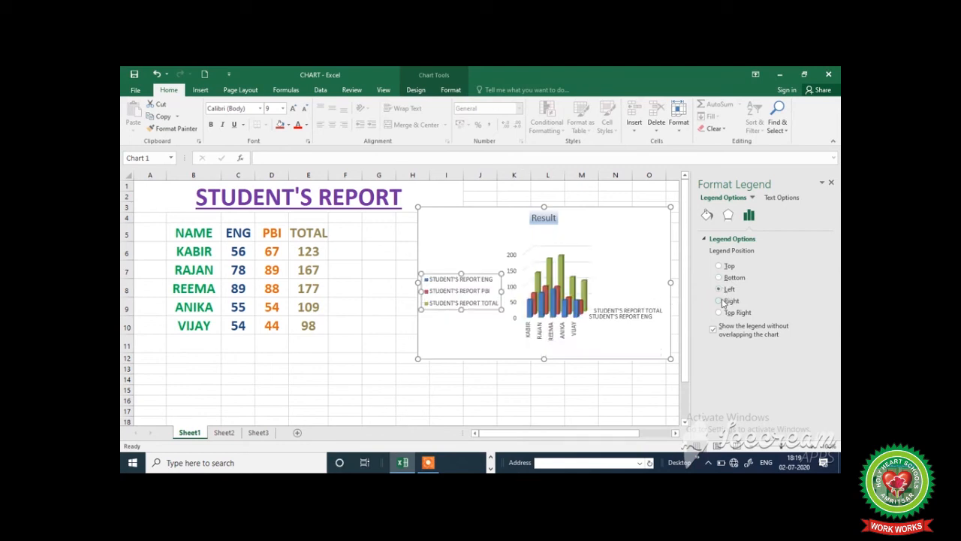
{"action": "left_click", "coordinate": [720, 301]}
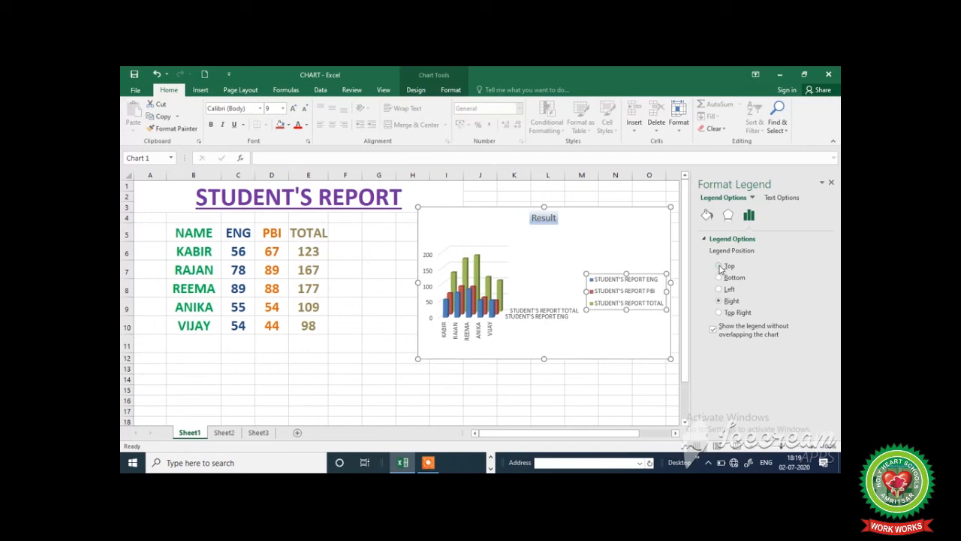
{"action": "left_click", "coordinate": [719, 266]}
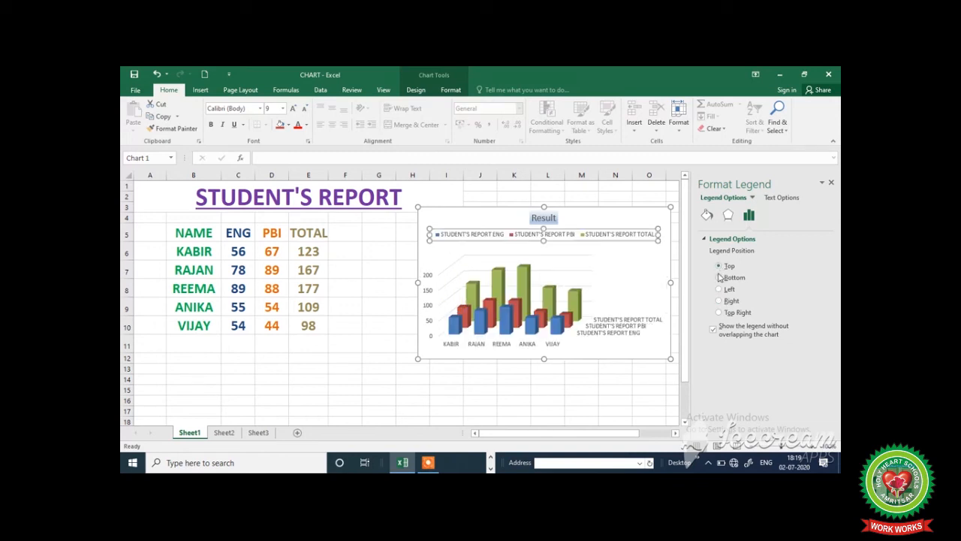
{"action": "left_click", "coordinate": [719, 278]}
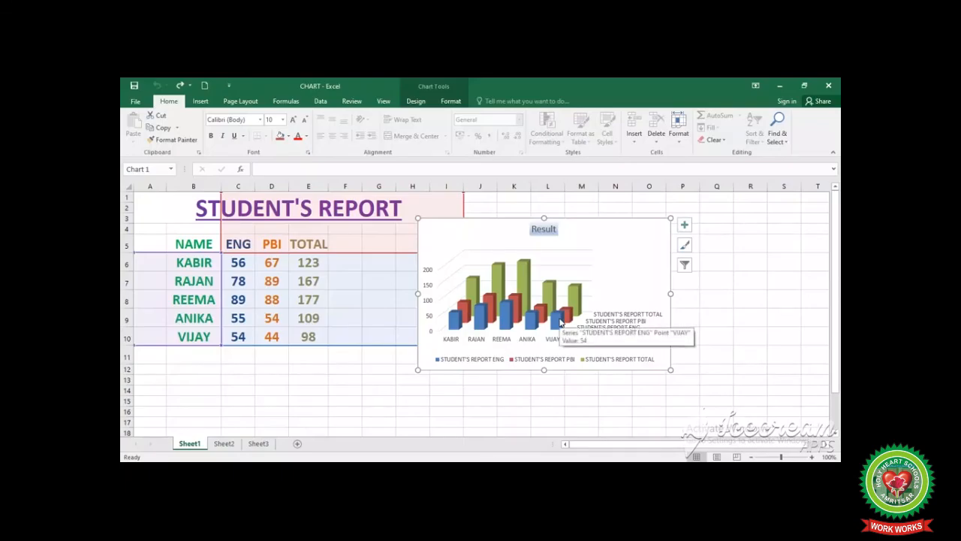
Format the ENG data series' fill, trying a solid fill and settling on a gradient fill
{"action": "right_click", "coordinate": [560, 323]}
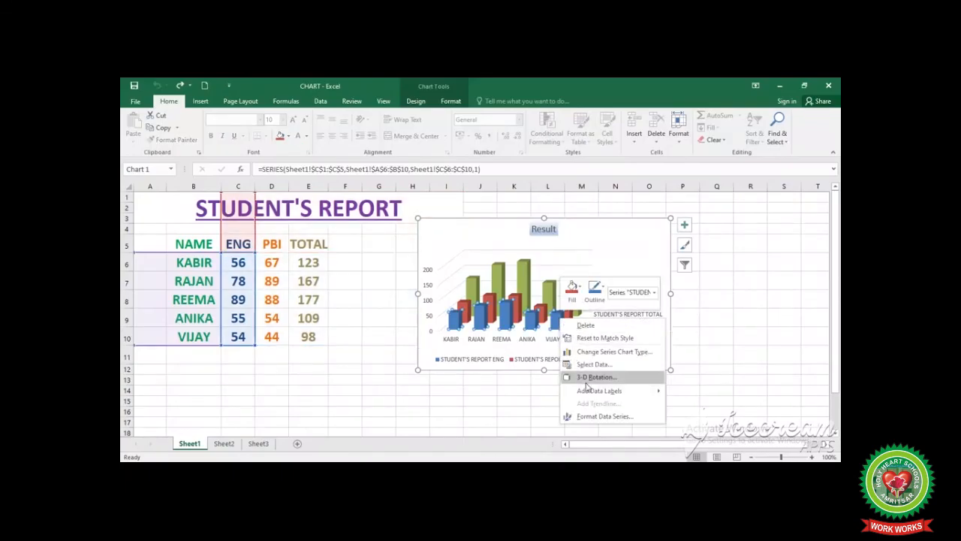
{"action": "left_click", "coordinate": [605, 416]}
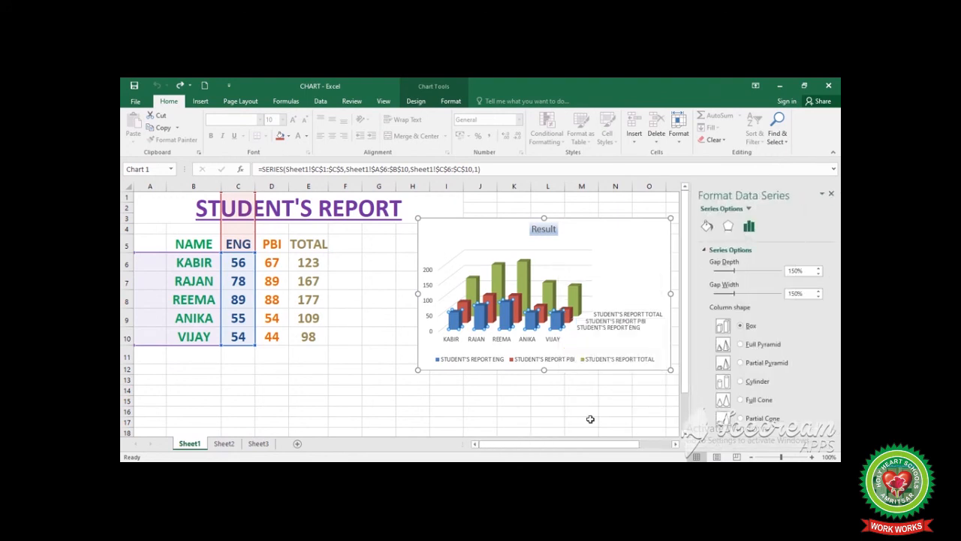
{"action": "left_click", "coordinate": [707, 227]}
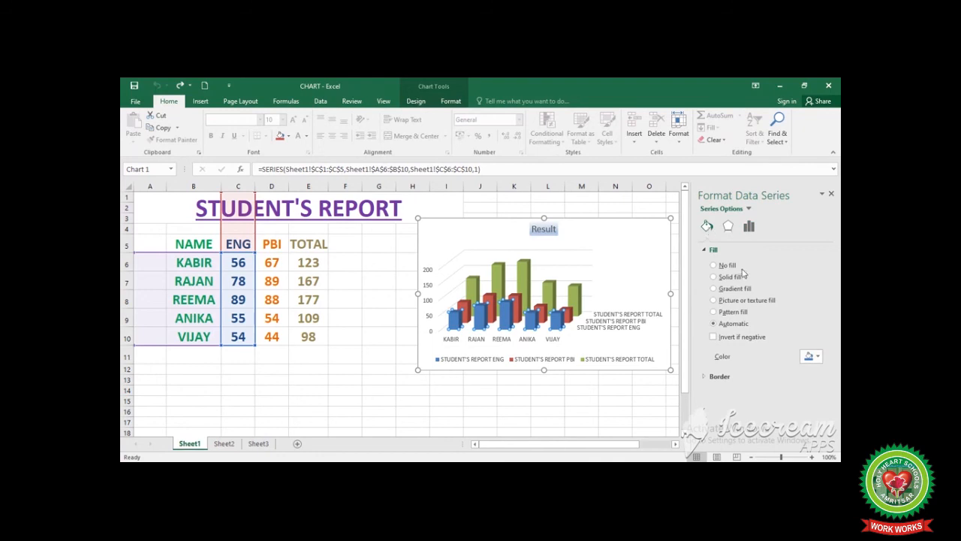
{"action": "left_click", "coordinate": [732, 278]}
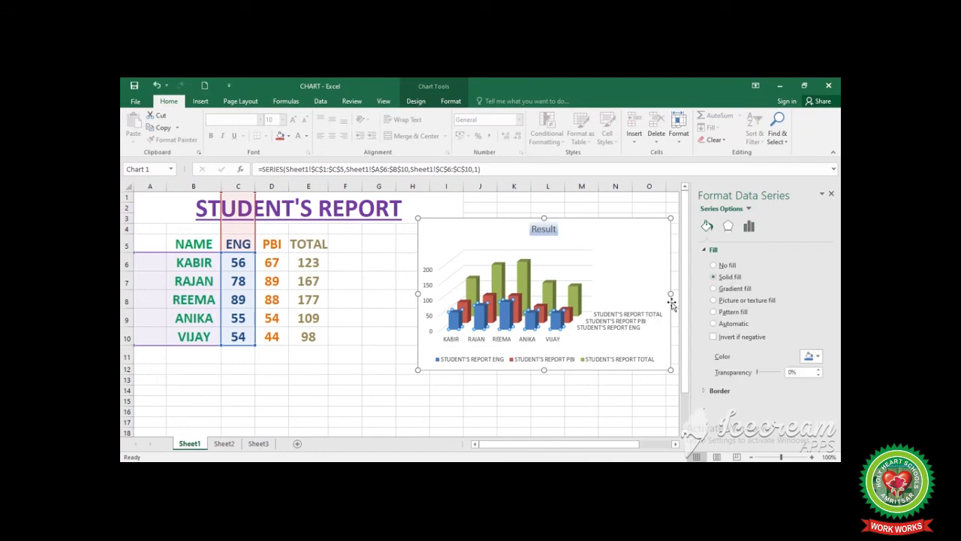
{"action": "left_click", "coordinate": [714, 290]}
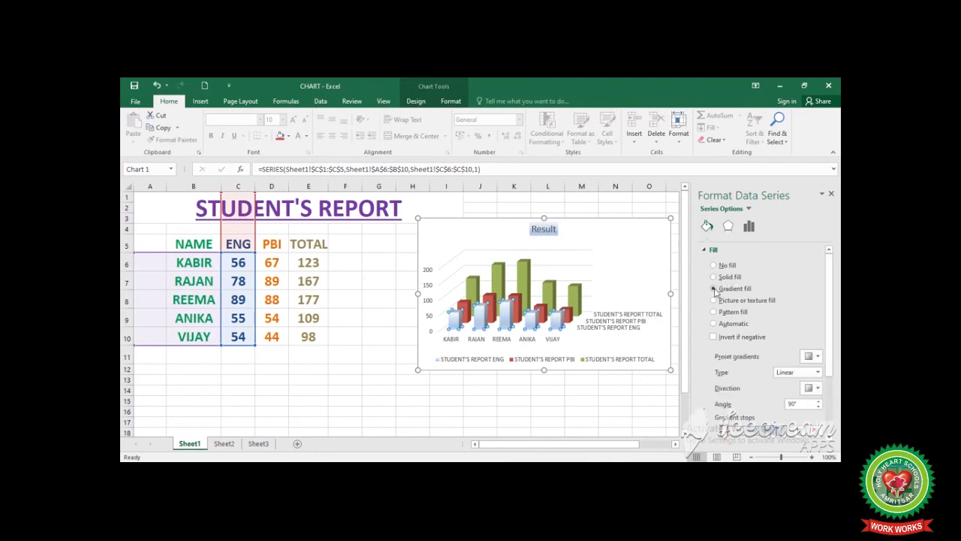
Apply a solid fill to the TOTAL data series in the chart
{"action": "left_click", "coordinate": [571, 312]}
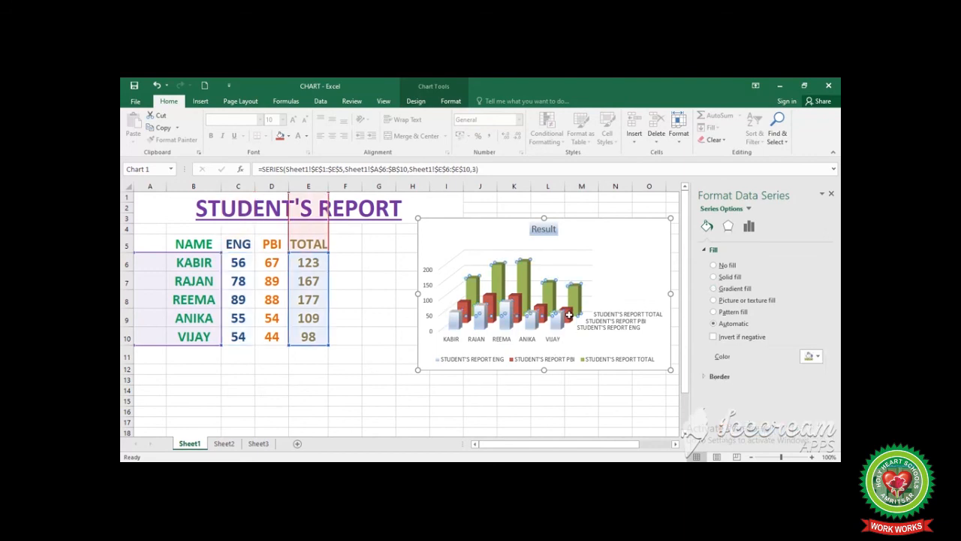
{"action": "left_click", "coordinate": [714, 278]}
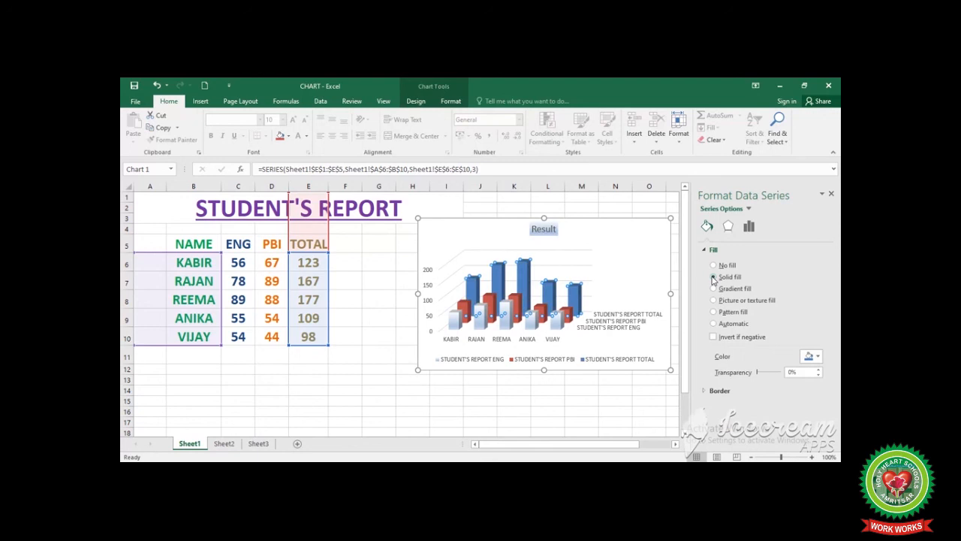